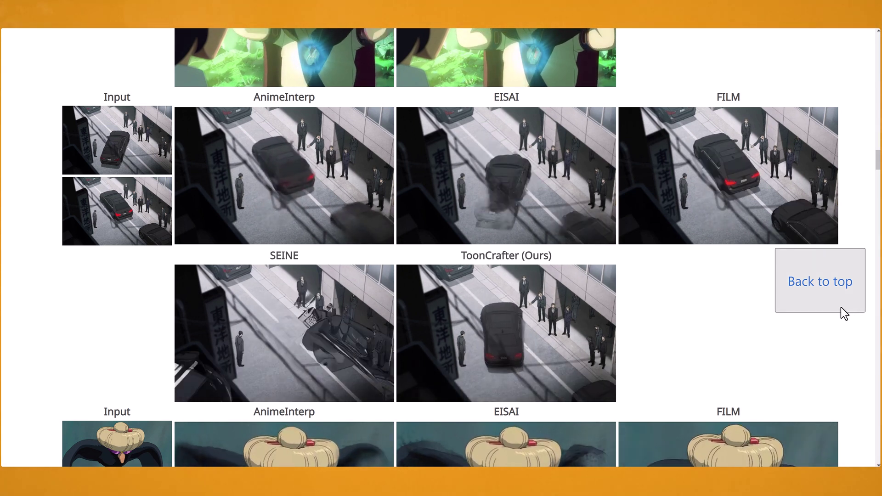
Review ToonCrafter's Applications and Limitations sections, then launch the Hugging Face demo Space.
scroll(832, 319, "down", 10)
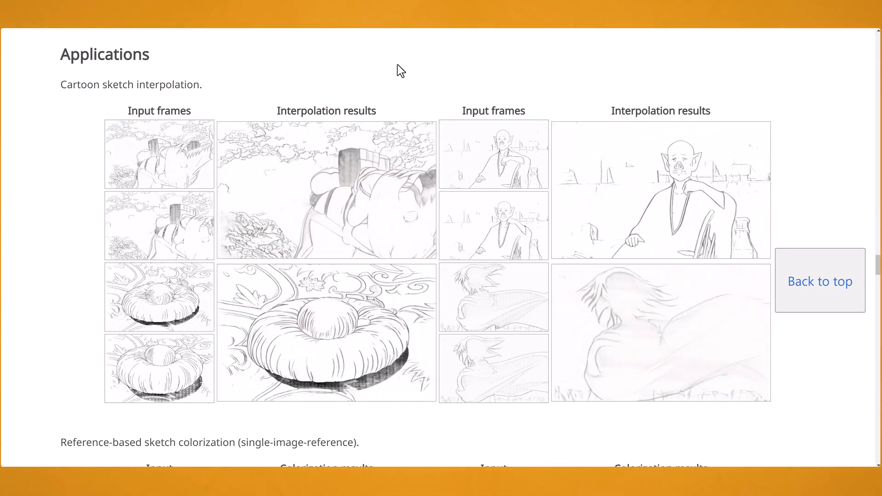
scroll(57, 174, "down", 6)
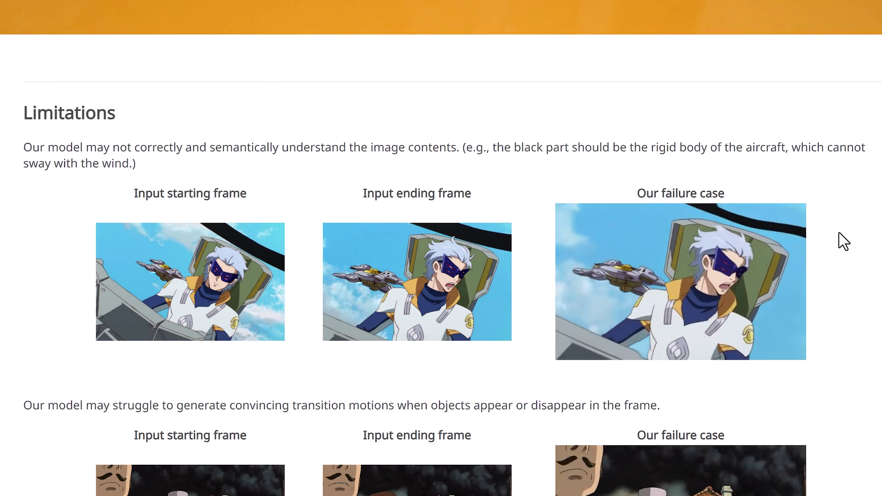
scroll(844, 242, "down", 5)
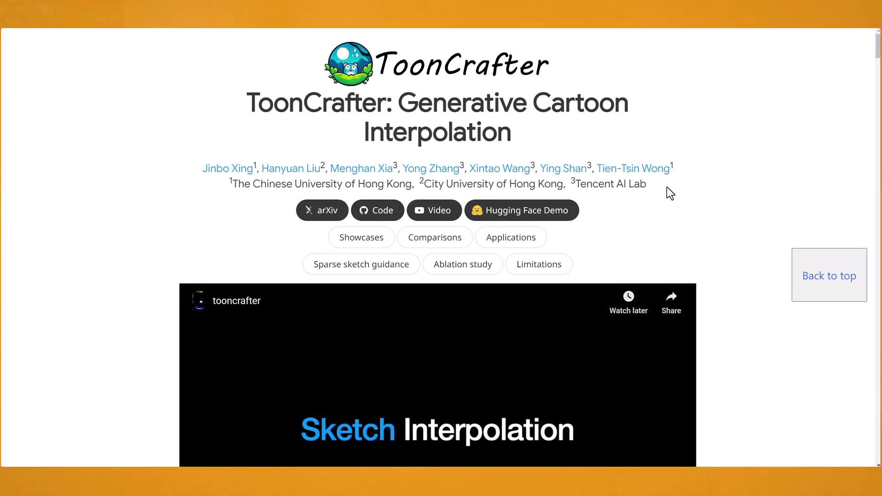
left_click(554, 222)
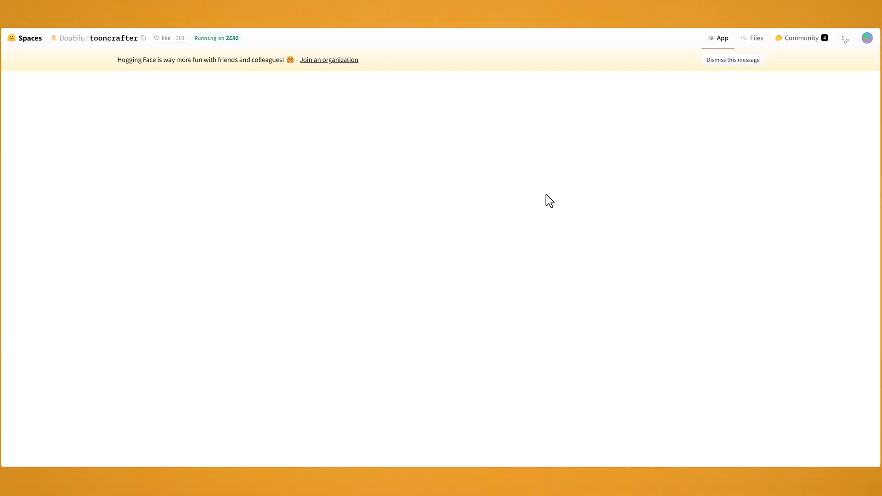
Scroll through the loaded ToonCrafter Space to view its inputs, settings and three example pairs.
scroll(772, 165, "down", 2)
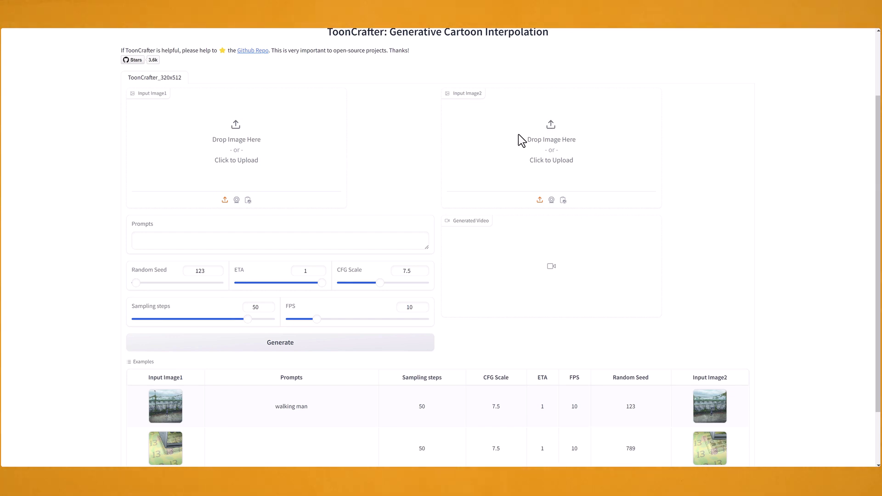
scroll(632, 224, "down", 1)
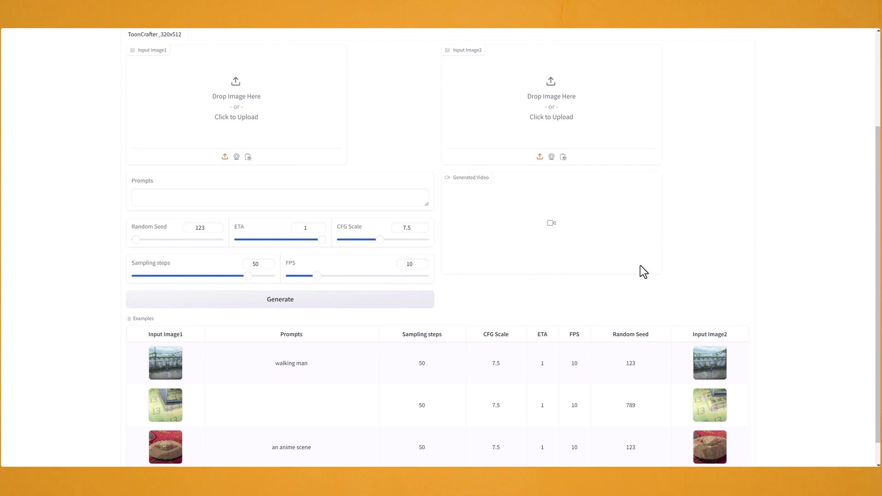
scroll(690, 273, "down", 1)
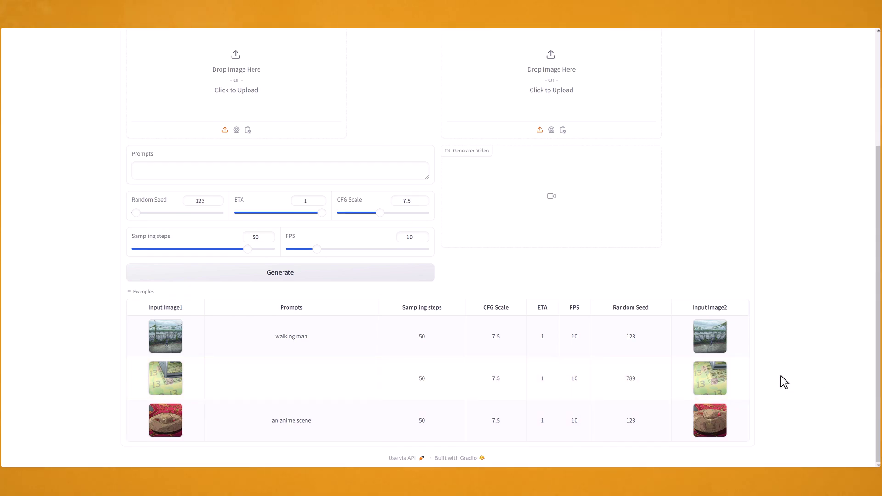
scroll(781, 376, "up", 3)
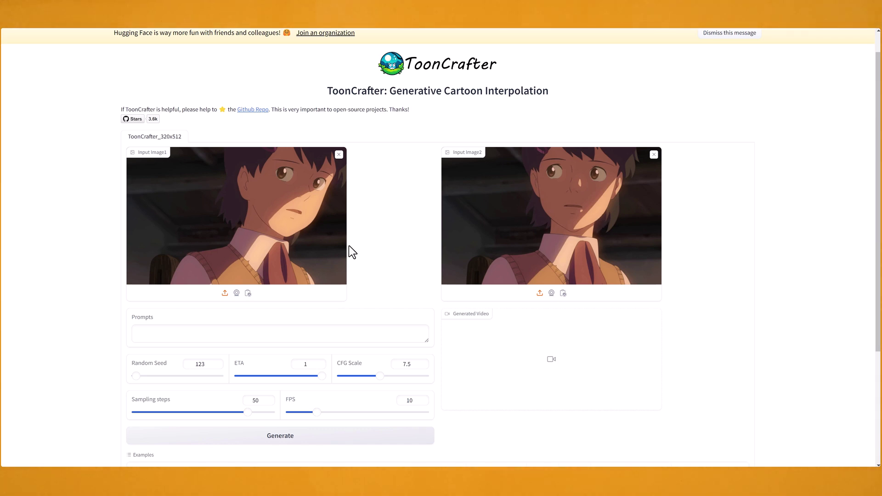
Generate the anime character interpolation with the prompt 'an anime scene'.
scroll(322, 427, "down", 4)
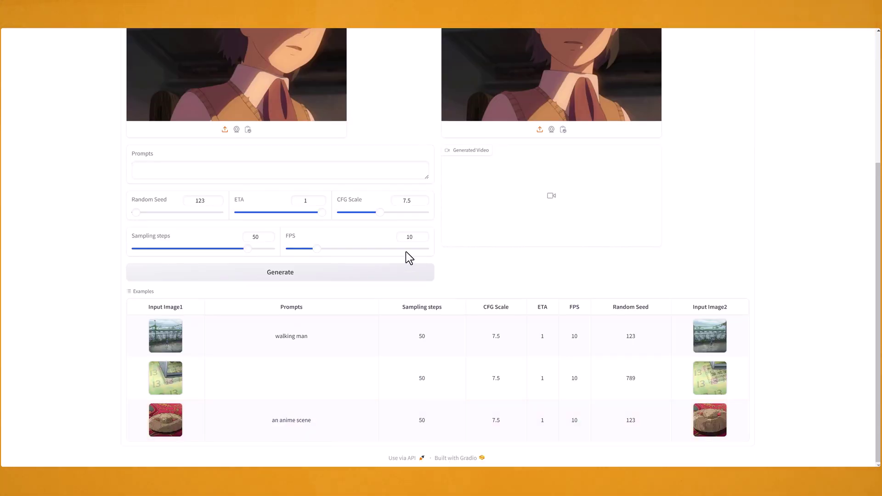
scroll(406, 252, "up", 3)
left_click(244, 299)
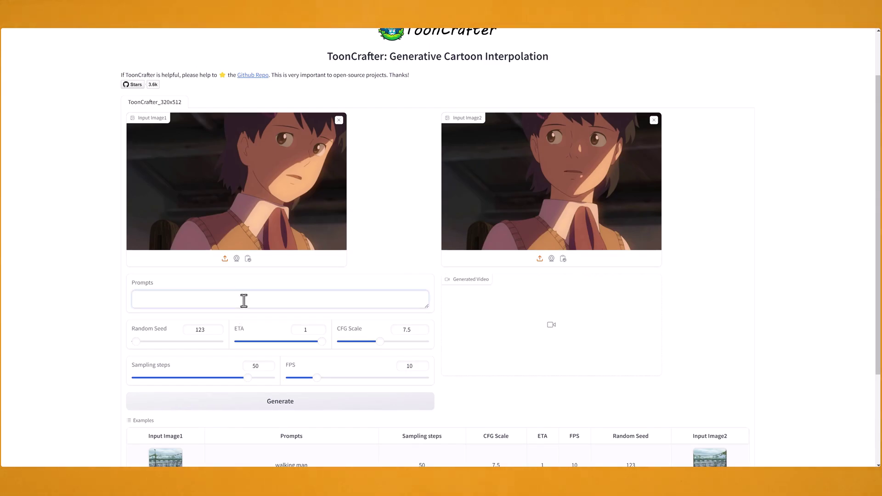
type("an anime scene")
left_click(322, 408)
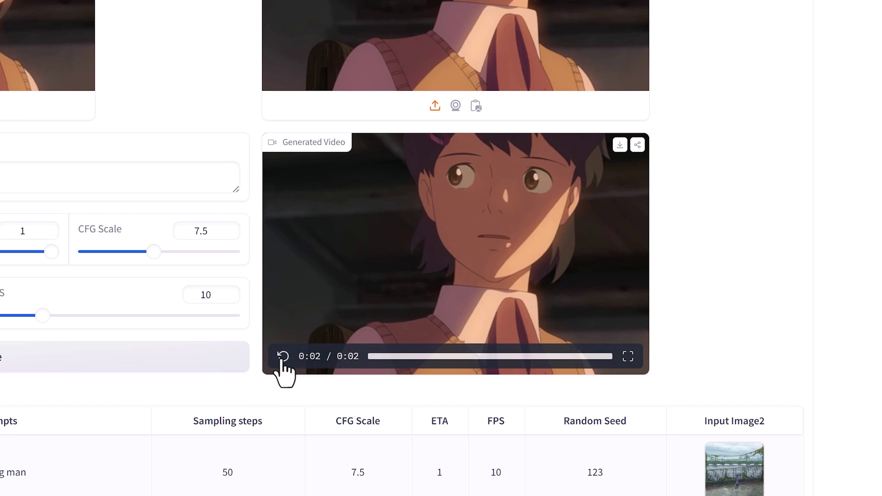
Play the generated anime-character clip and replay it twice.
left_click(453, 402)
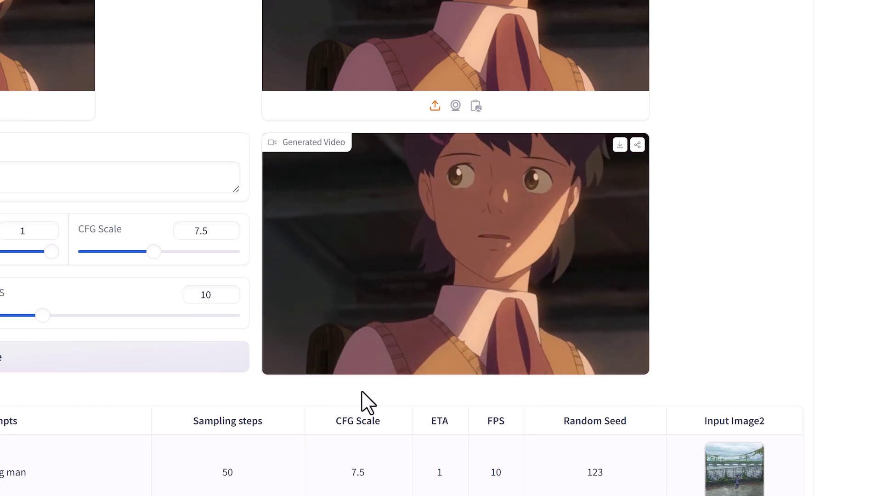
left_click(282, 358)
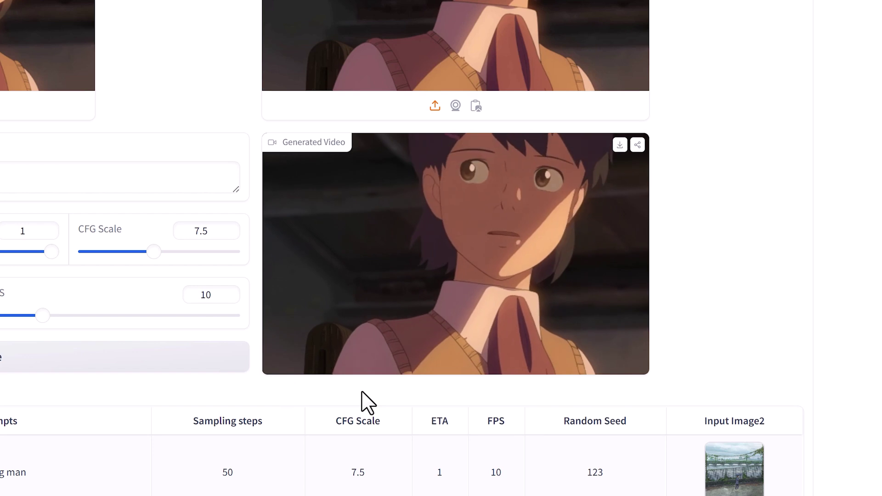
left_click(282, 358)
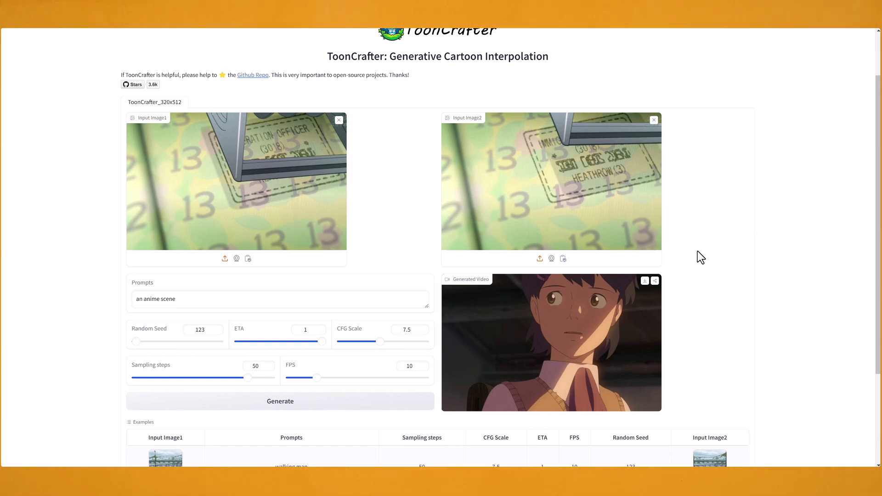
Play the generated passport-stamp clip and replay it several times.
scroll(660, 390, "down", 3)
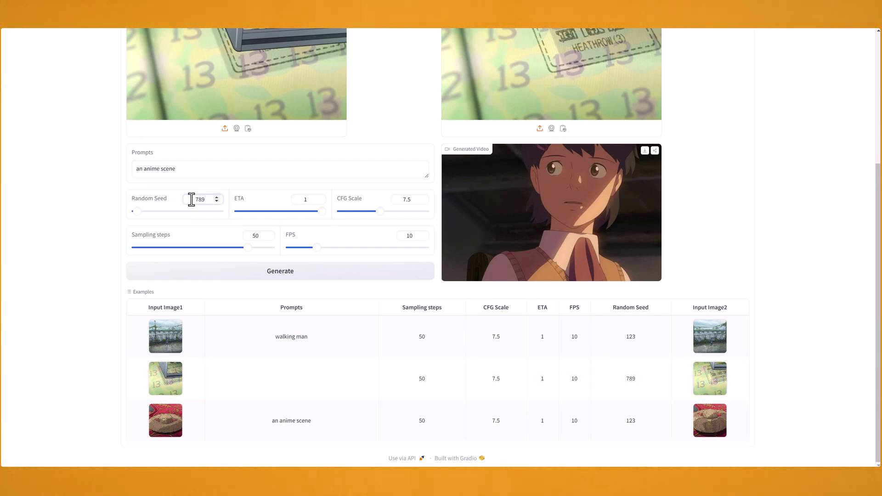
scroll(730, 162, "up", 4)
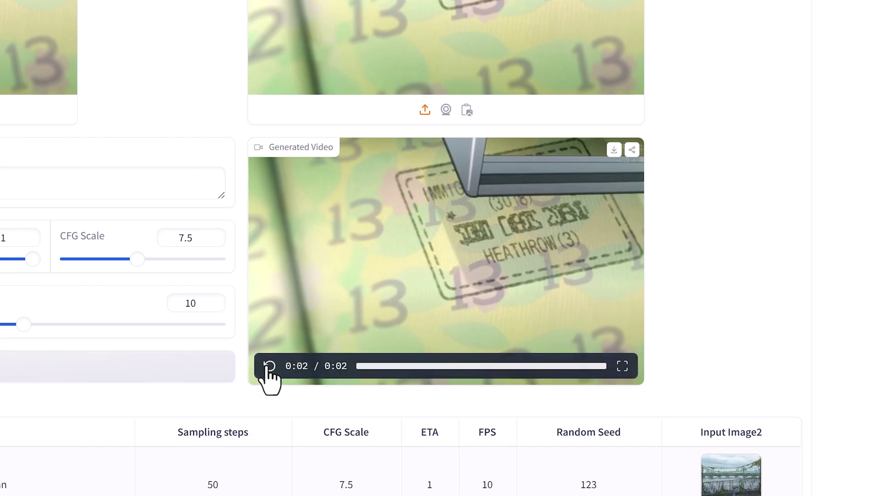
left_click(269, 366)
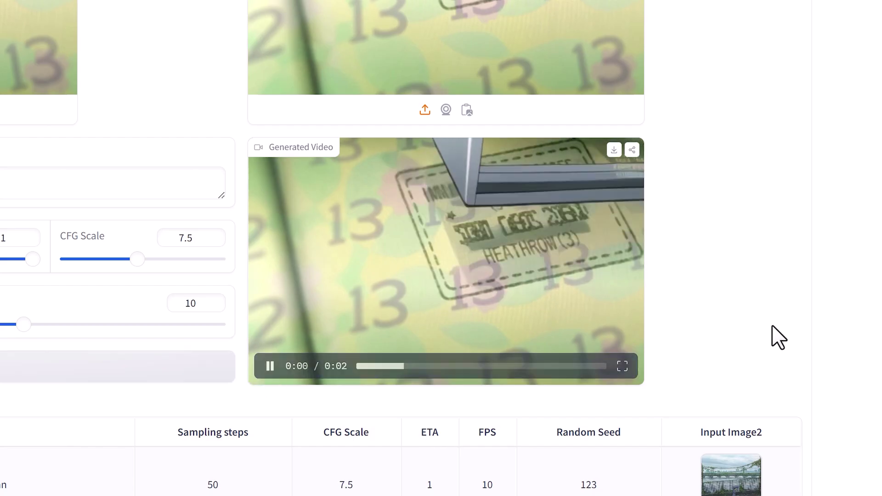
left_click(269, 366)
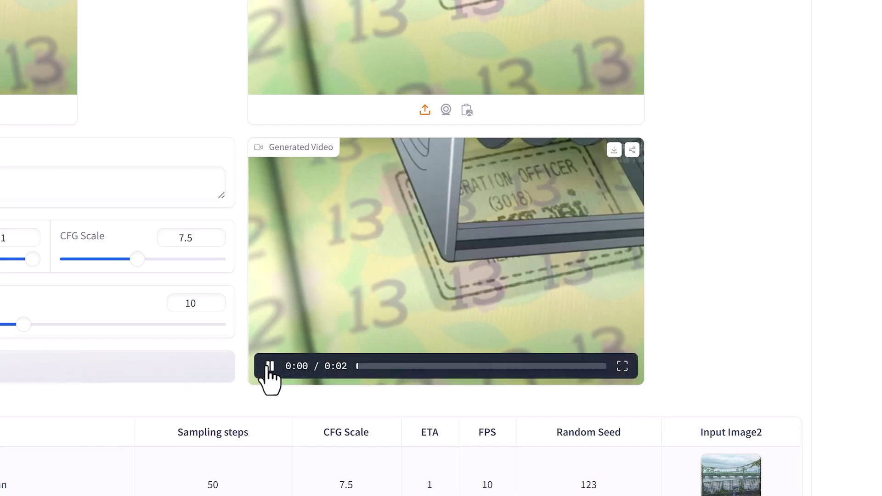
left_click(270, 366)
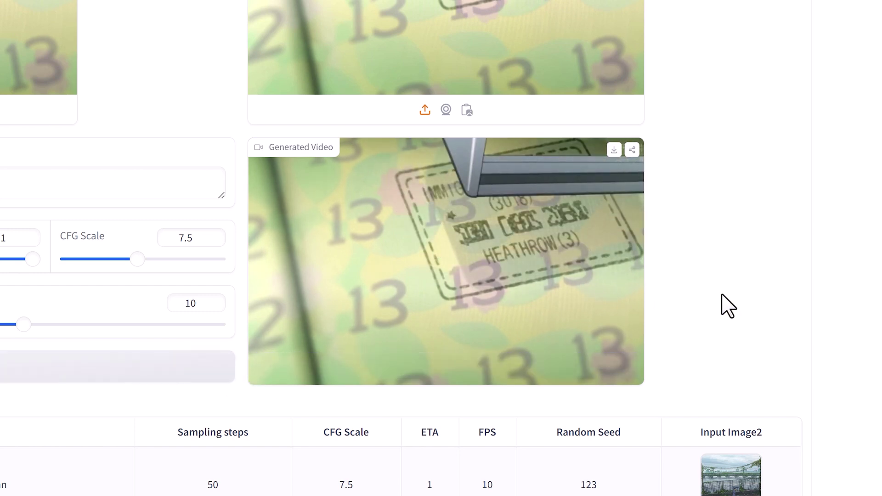
scroll(745, 326, "up", 1)
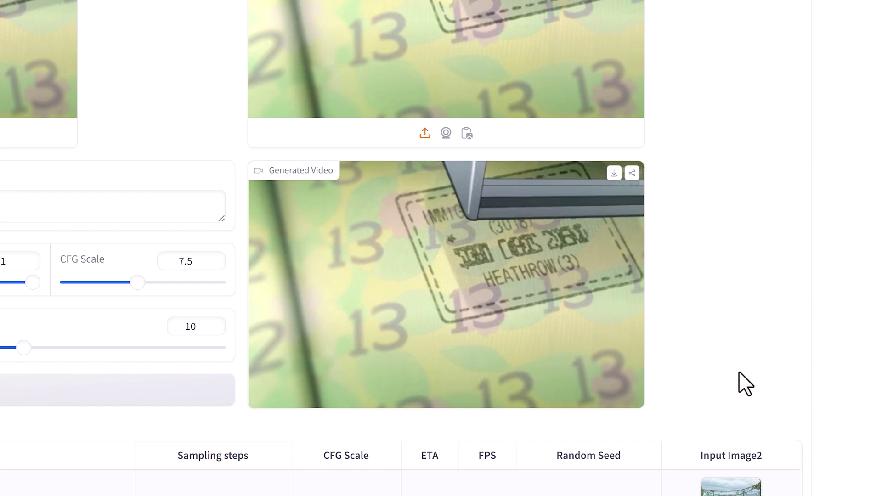
left_click(267, 391)
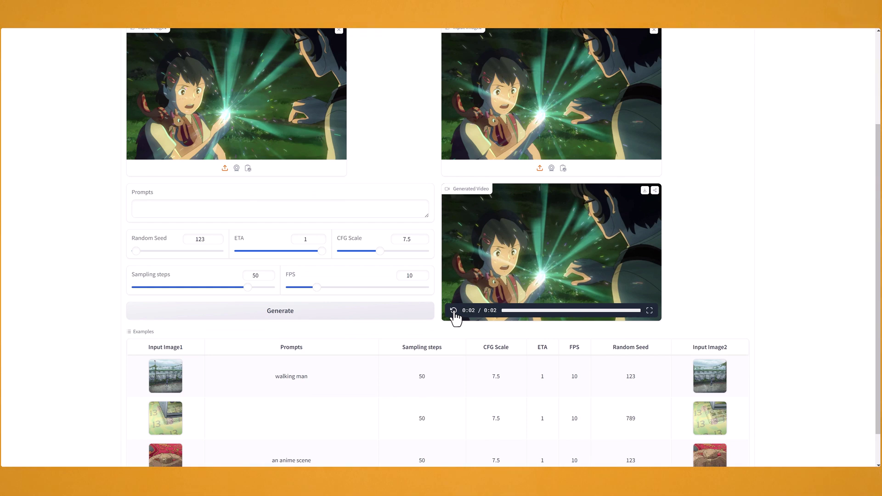
Replay the generated glowing-light scene video twice.
left_click(454, 312)
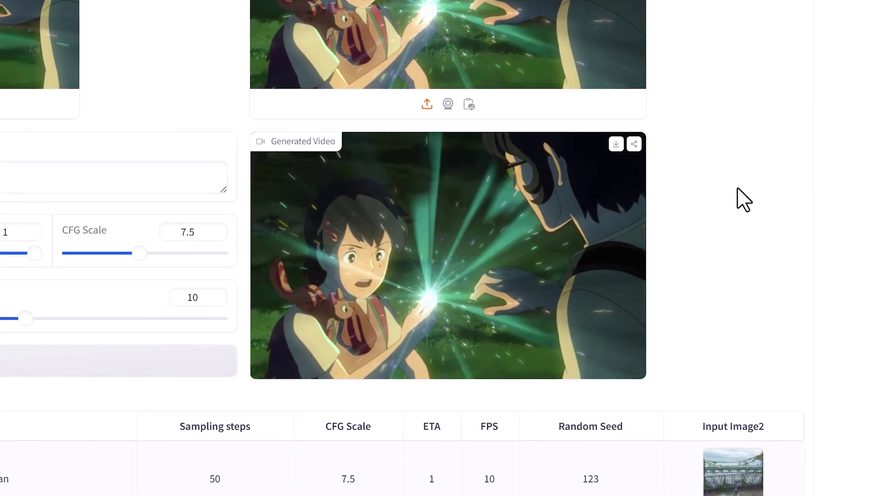
left_click(271, 360)
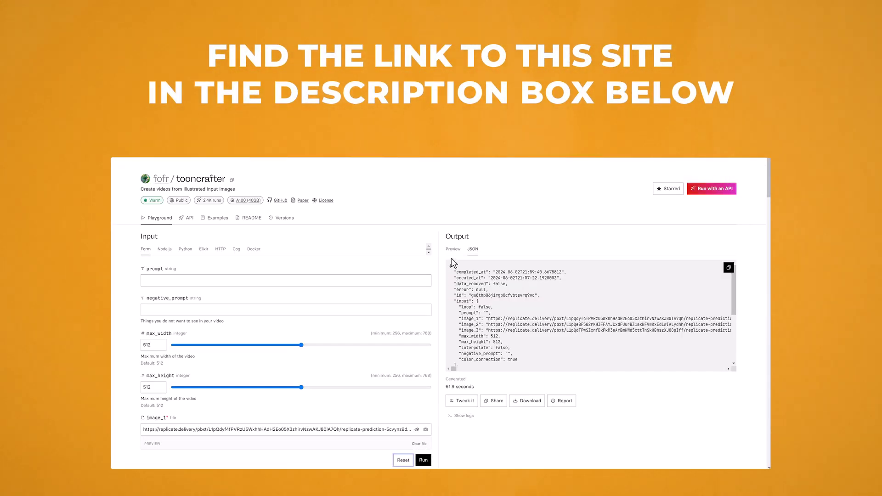
Switch Replicate's output to Preview to show the white-haired character video.
left_click(453, 249)
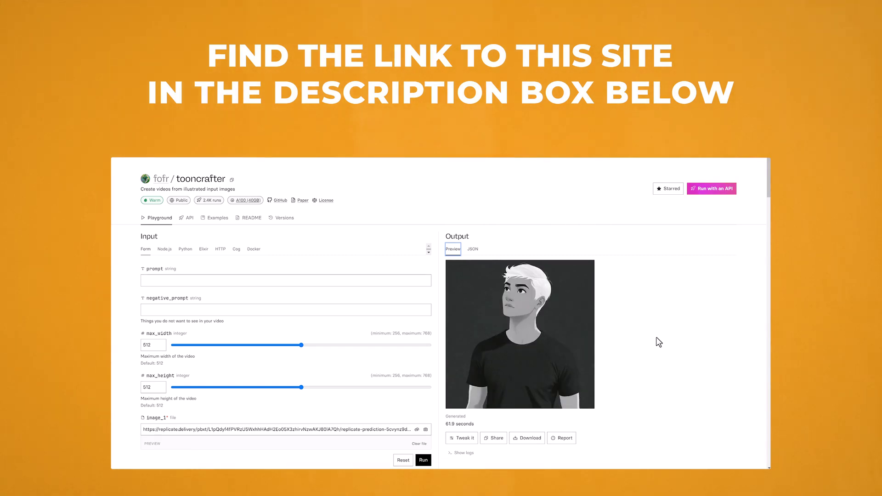
scroll(657, 338, "down", 2)
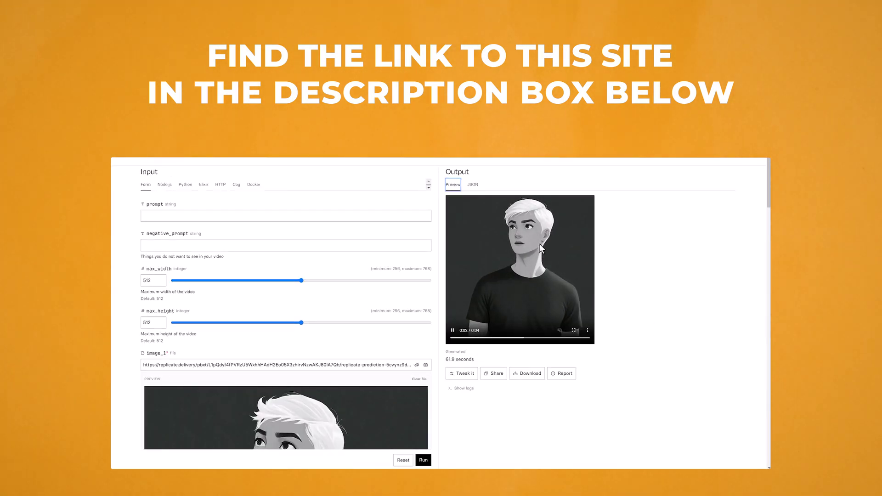
scroll(671, 271, "up", 1)
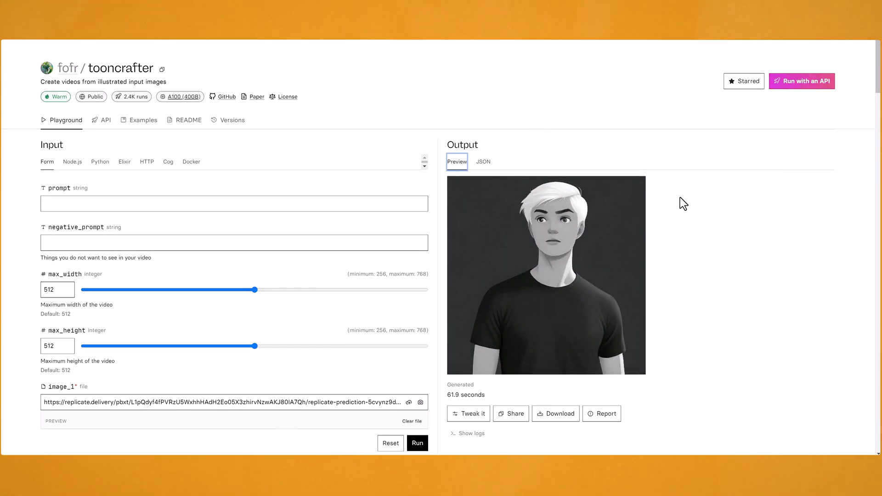
Pause the white-haired character video at 0:01.
scroll(681, 200, "down", 2)
scroll(749, 206, "up", 1)
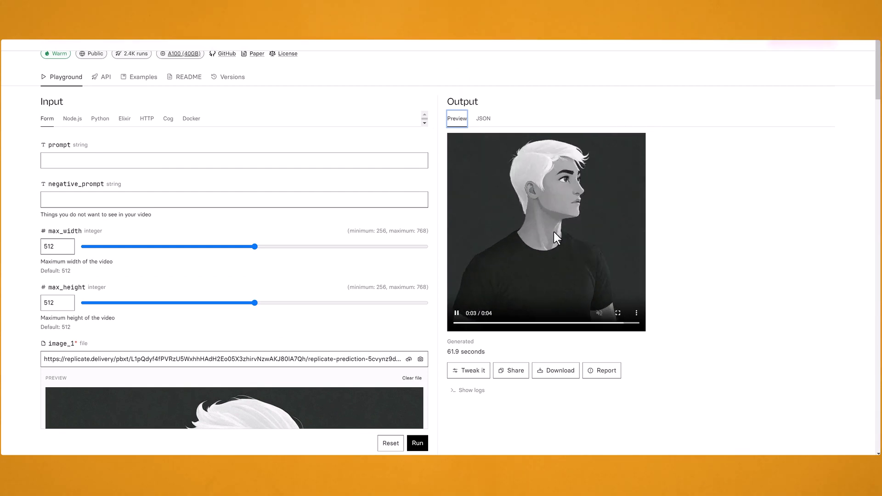
left_click(458, 314)
Scroll through the image_1, image_2 and image_3 previews and back to the top.
scroll(436, 203, "down", 5)
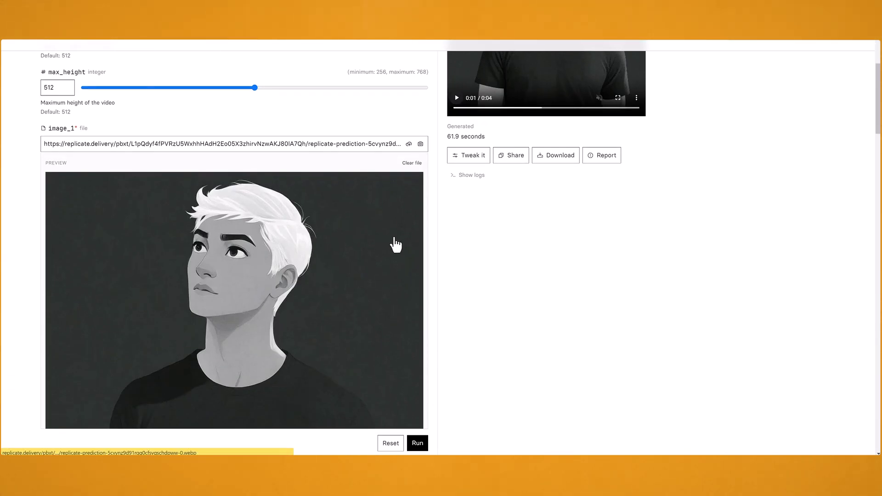
scroll(432, 236, "down", 1)
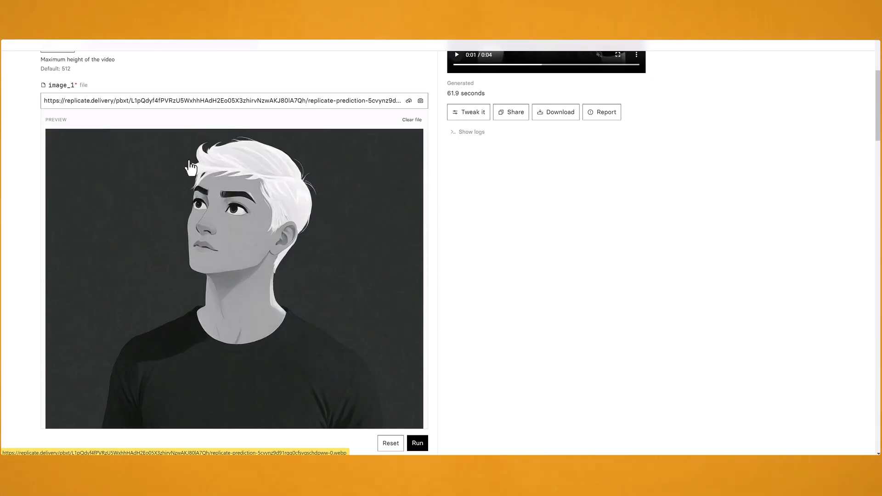
scroll(434, 247, "down", 10)
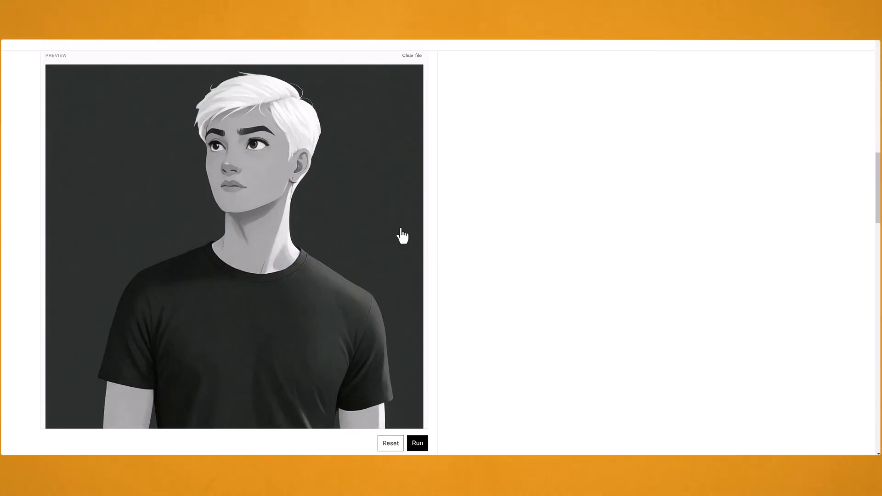
scroll(419, 231, "down", 8)
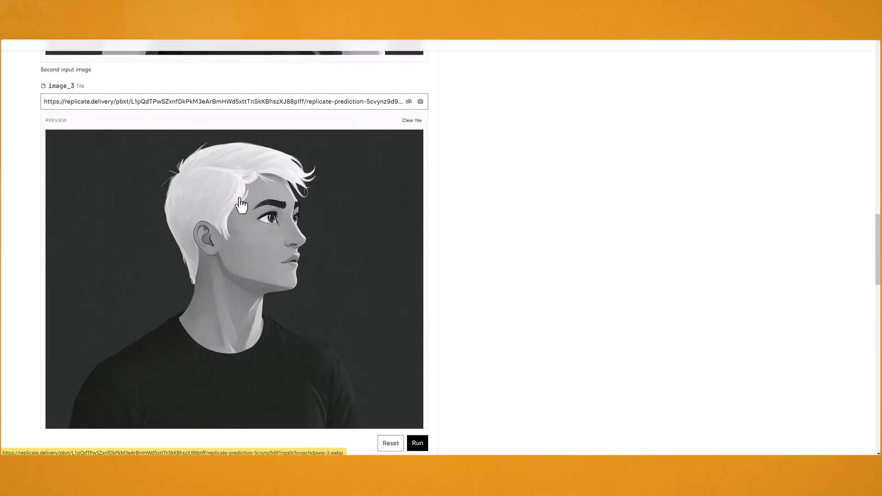
scroll(449, 222, "down", 5)
scroll(449, 223, "up", 20)
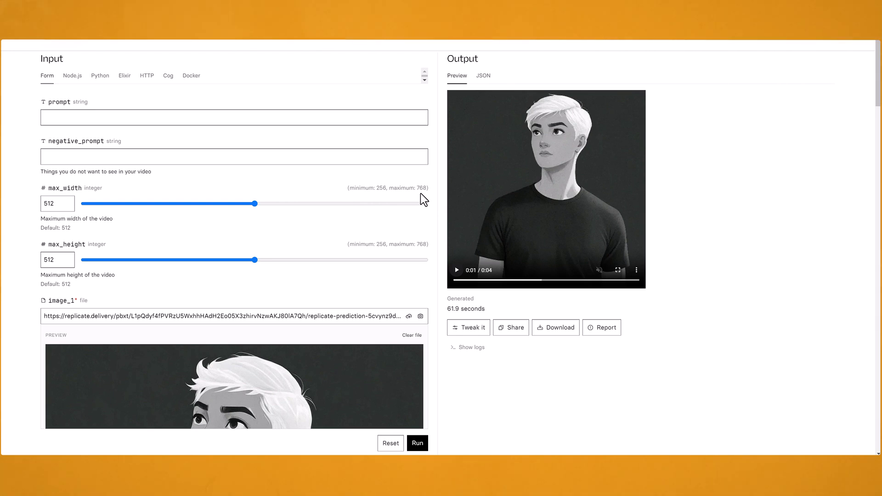
scroll(431, 205, "up", 1)
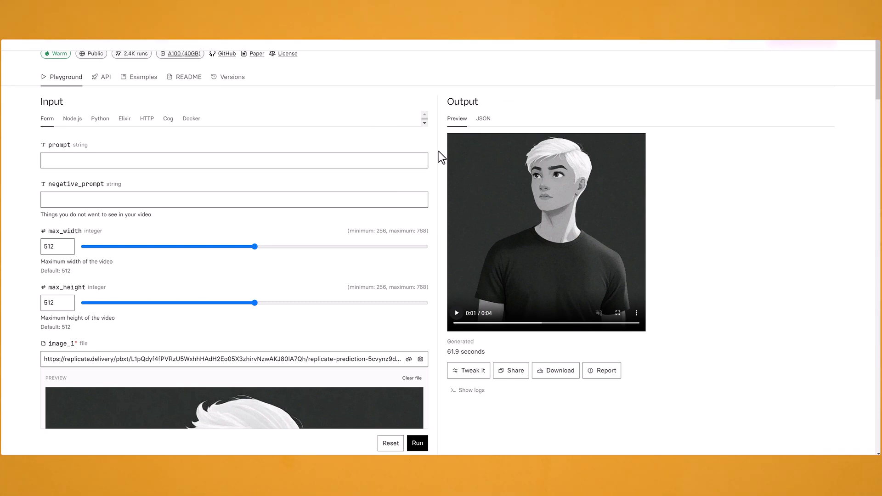
Clear the three example images and upload the two glowing-light anime frames as image_1 and image_2.
scroll(437, 233, "down", 4)
left_click(413, 206)
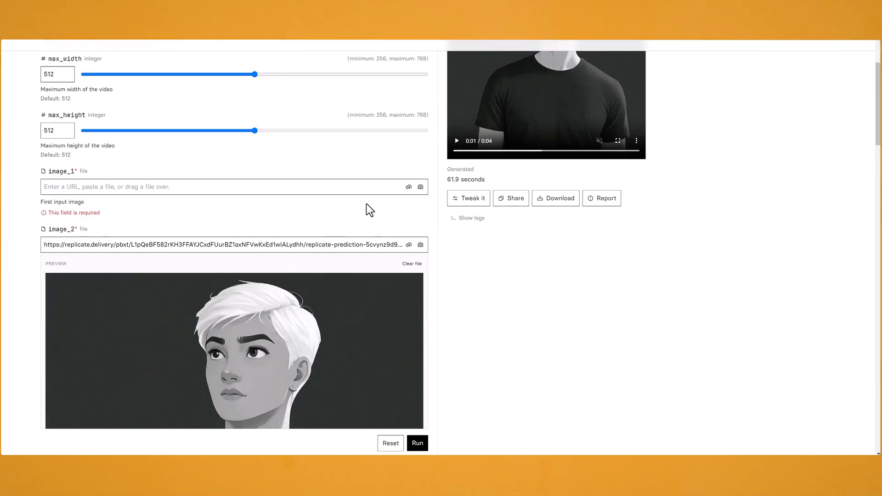
left_click(411, 264)
scroll(444, 235, "down", 4)
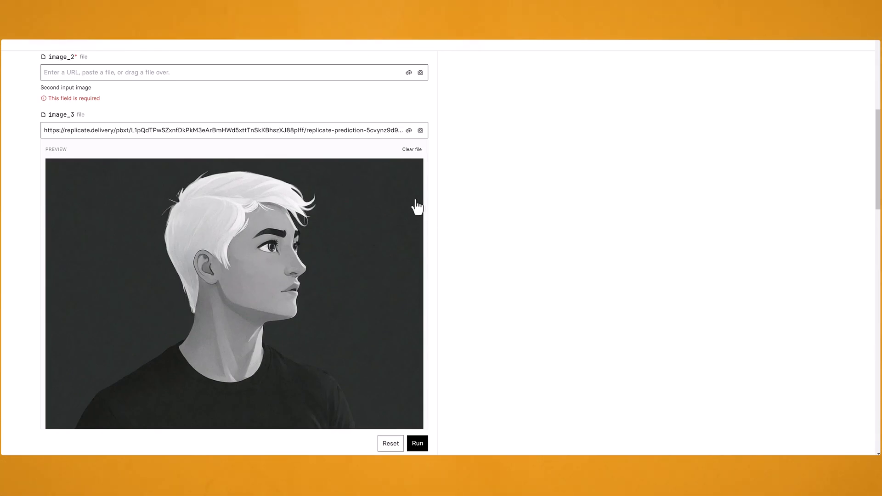
left_click(411, 150)
scroll(446, 234, "up", 4)
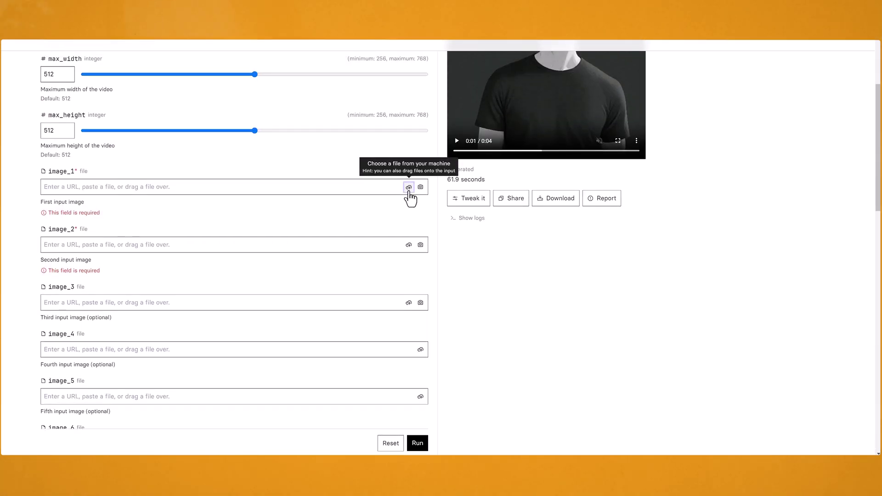
left_click(409, 187)
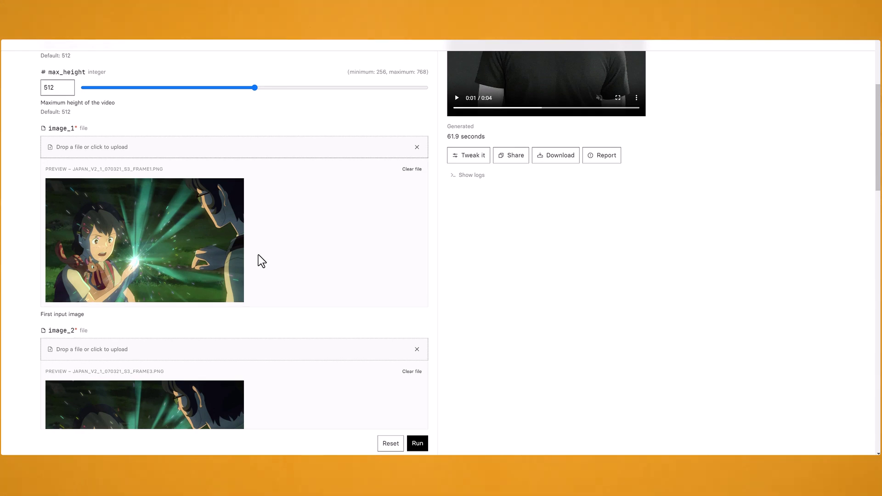
scroll(259, 255, "down", 2)
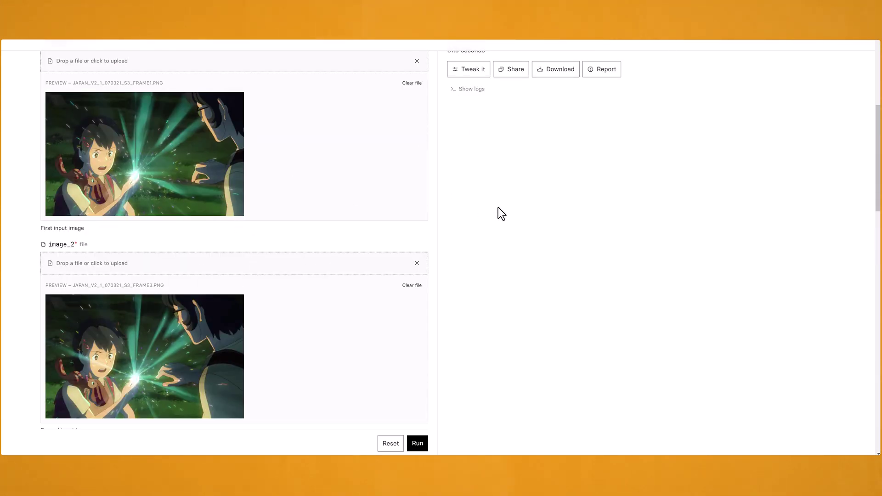
scroll(501, 214, "up", 8)
Raise max_width and max_height both to 768.
left_click_drag(255, 290, 451, 289)
left_click_drag(256, 346, 504, 342)
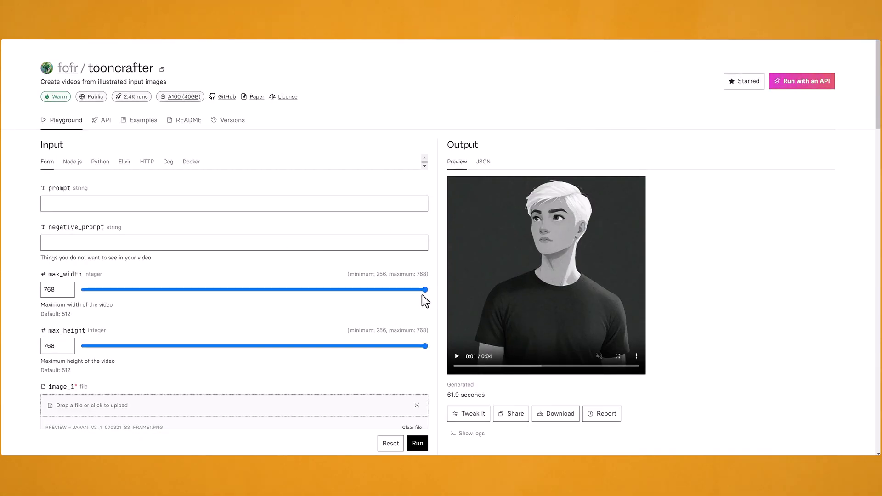
scroll(59, 260, "down", 14)
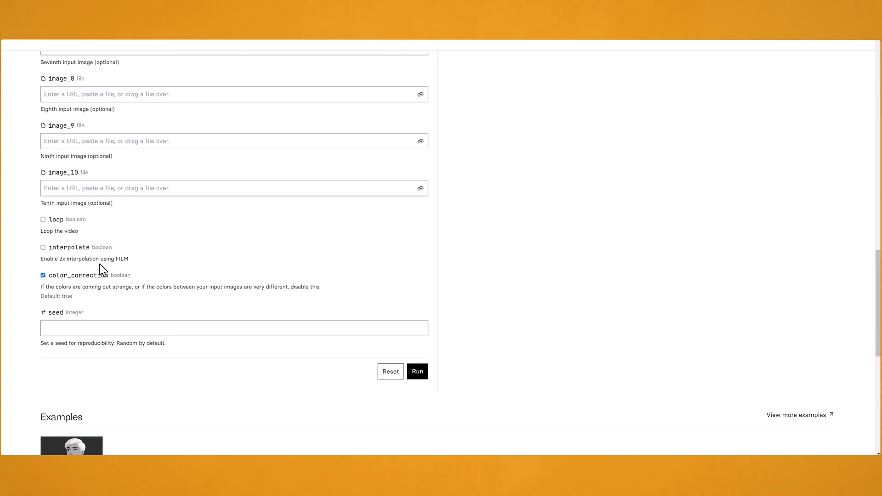
Enable 2x interpolation and run the video generation.
left_click(43, 247)
left_click(417, 374)
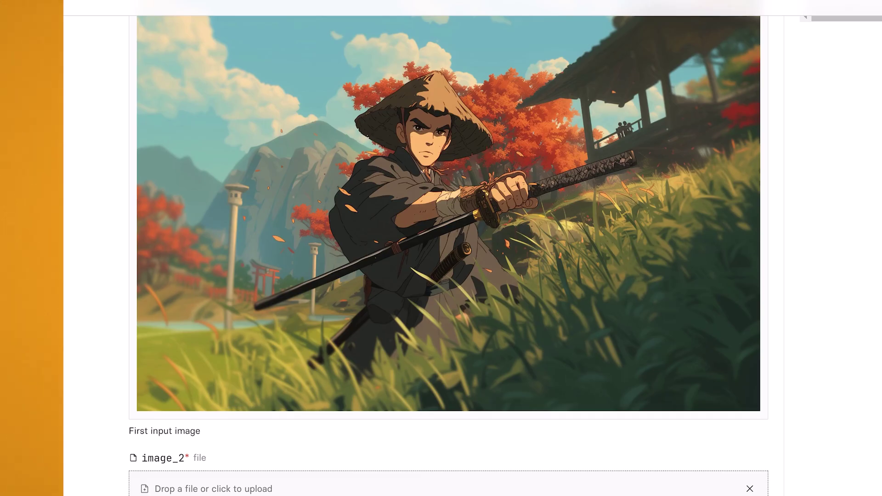
Review the 2-second samurai clip and open its options menu showing Download.
scroll(448, 248, "up", 2)
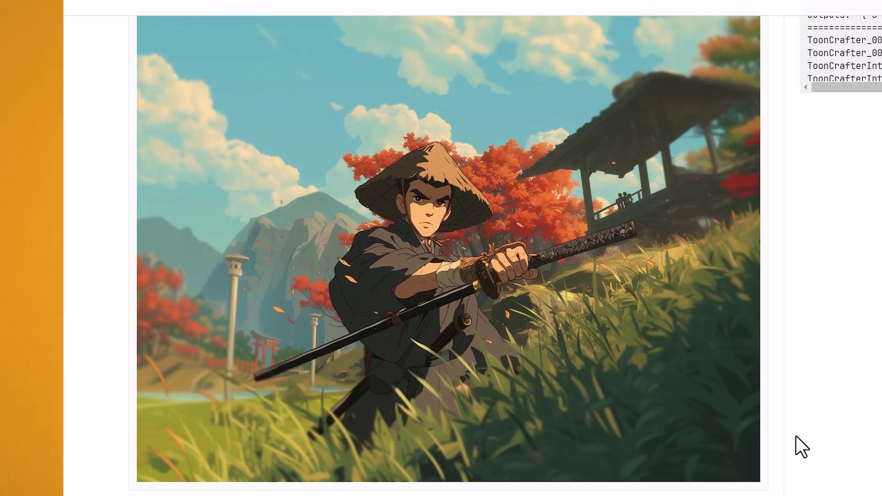
scroll(800, 452, "up", 2)
scroll(707, 353, "down", 15)
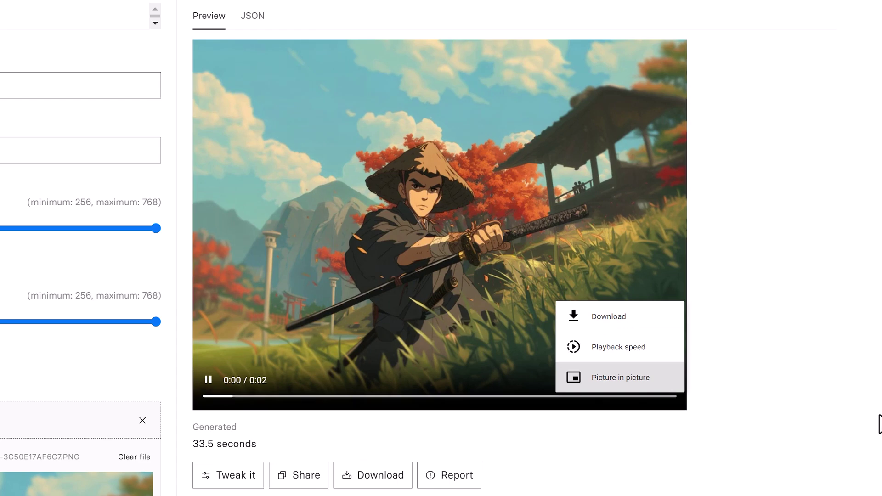
left_click(671, 385)
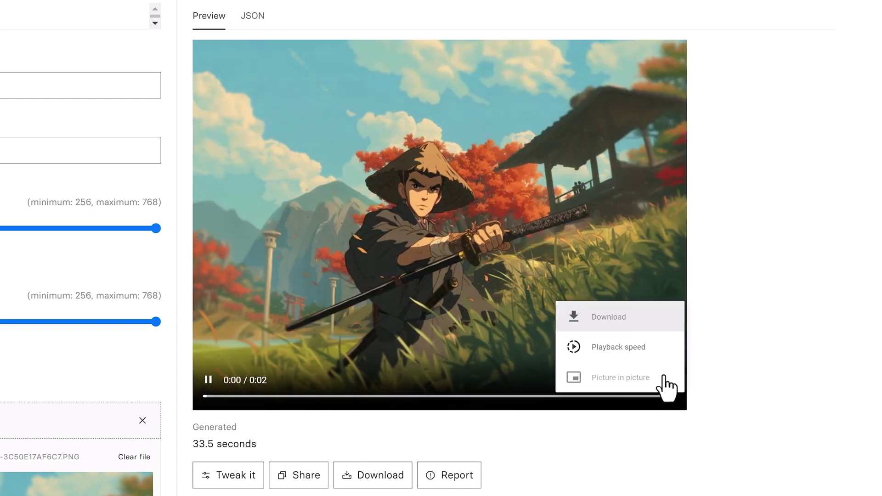